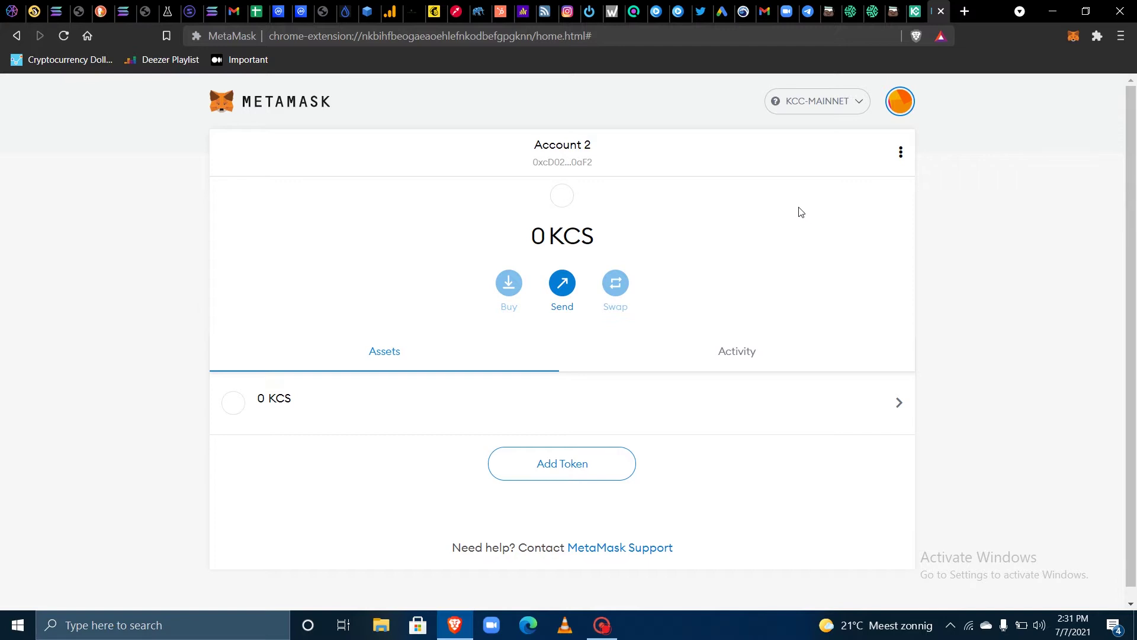
{"action": "left_click", "coordinate": [901, 102]}
{"action": "left_click", "coordinate": [771, 468]}
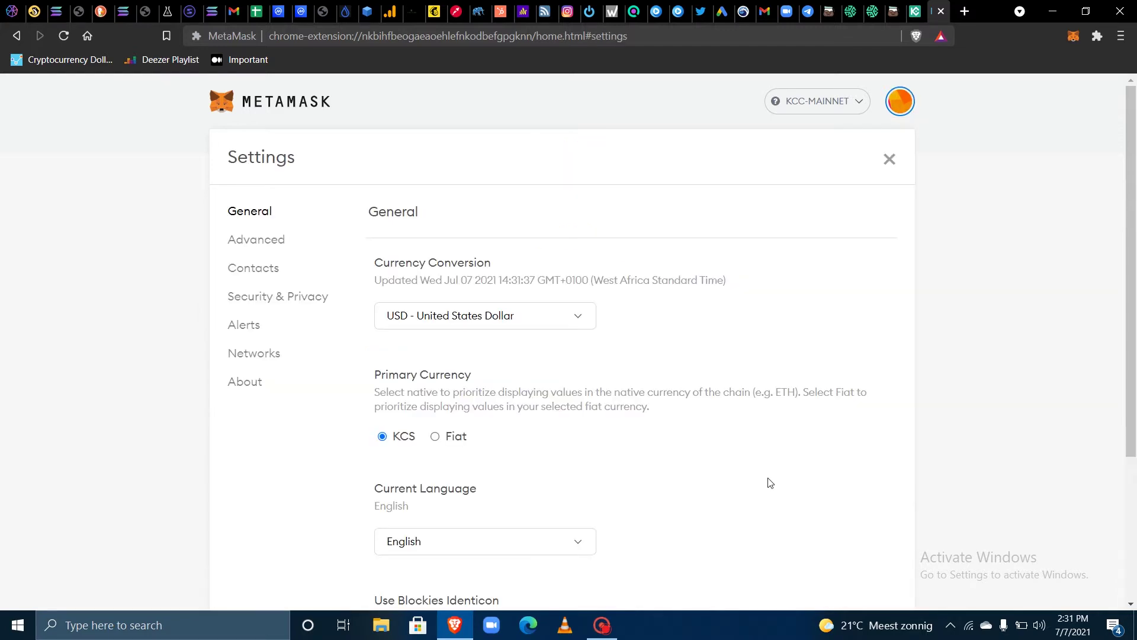
{"action": "left_click", "coordinate": [248, 355]}
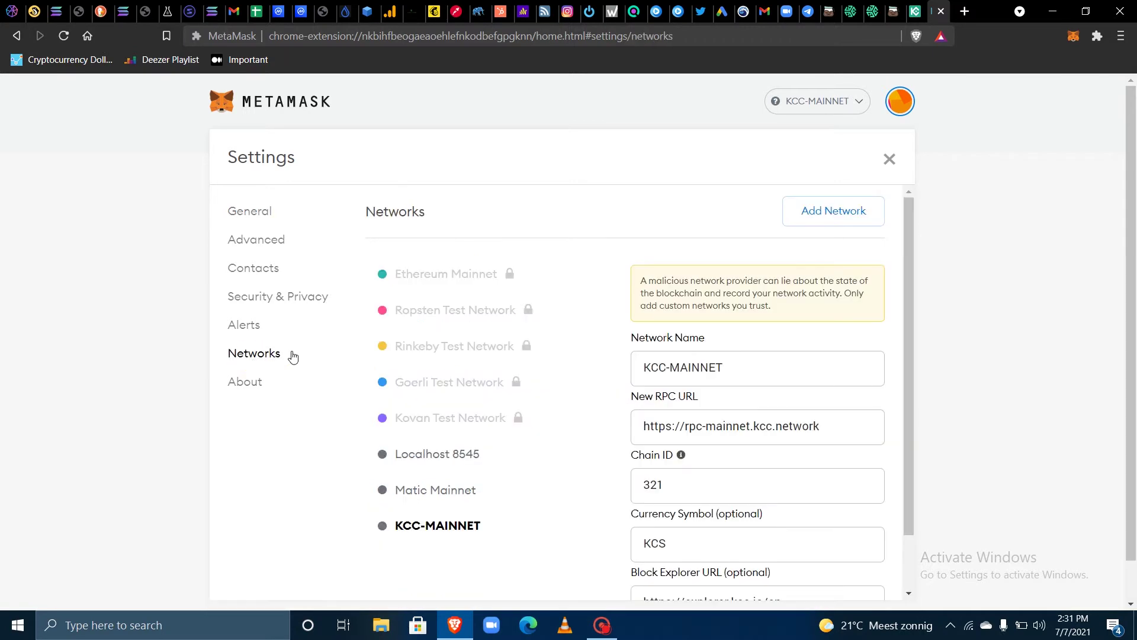
{"action": "scroll", "coordinate": [869, 397], "scroll_direction": "down", "scroll_amount": 2}
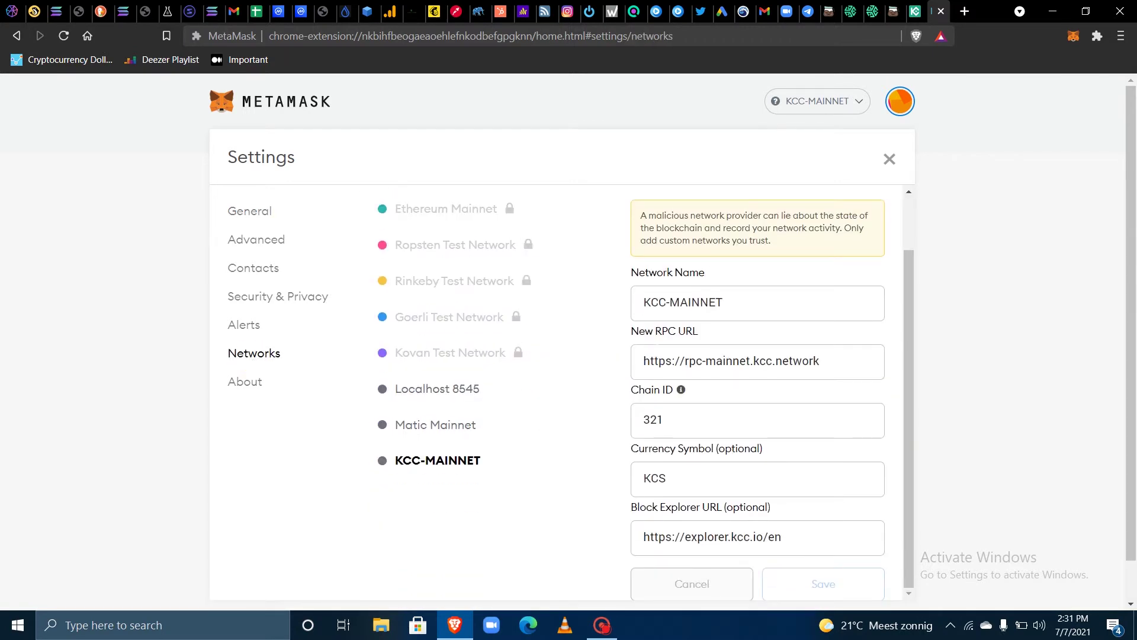
{"action": "scroll", "coordinate": [640, 397], "scroll_direction": "up", "scroll_amount": 1}
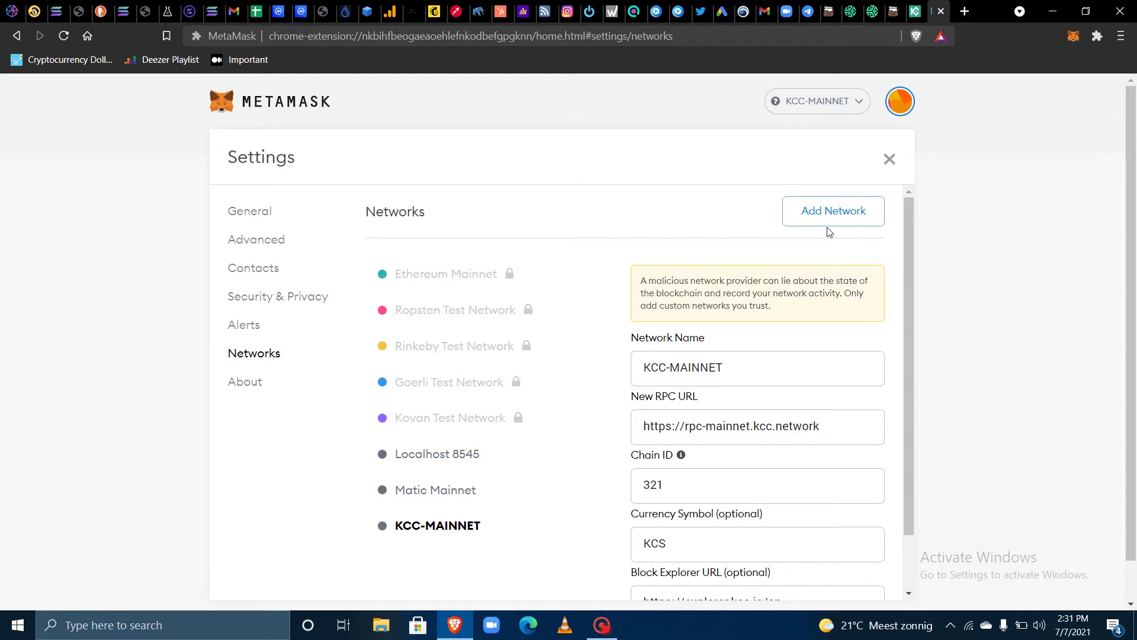
{"action": "left_click", "coordinate": [888, 158]}
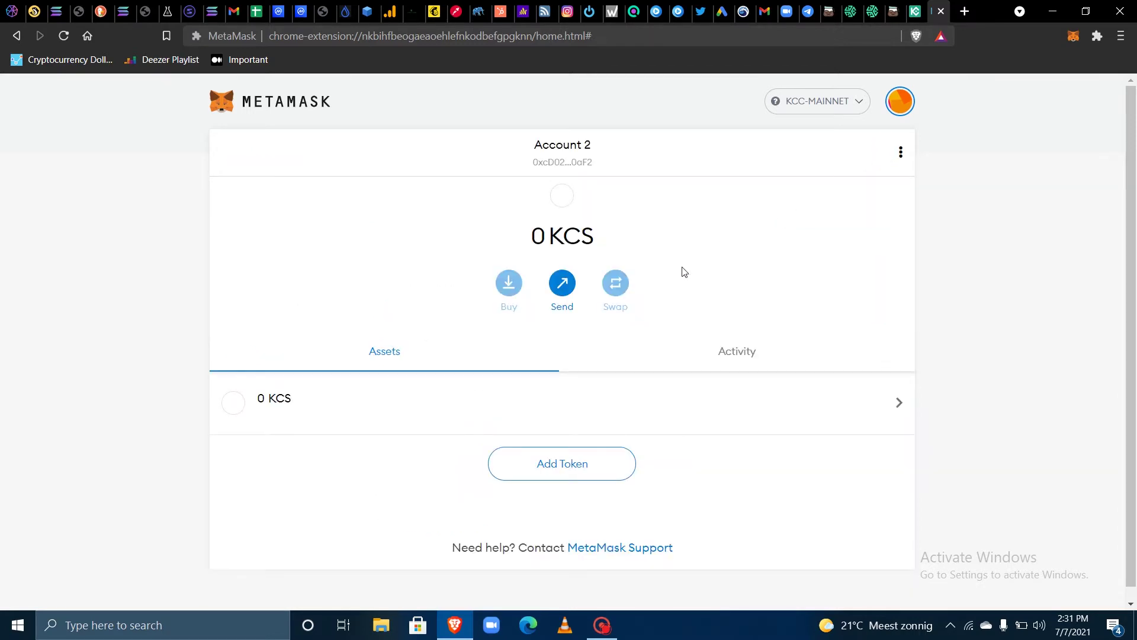
Copy Account 2's wallet address from MetaMask and bring up KuCoin's KCS Withdraw page.
{"action": "left_click", "coordinate": [566, 149]}
{"action": "left_click", "coordinate": [915, 11]}
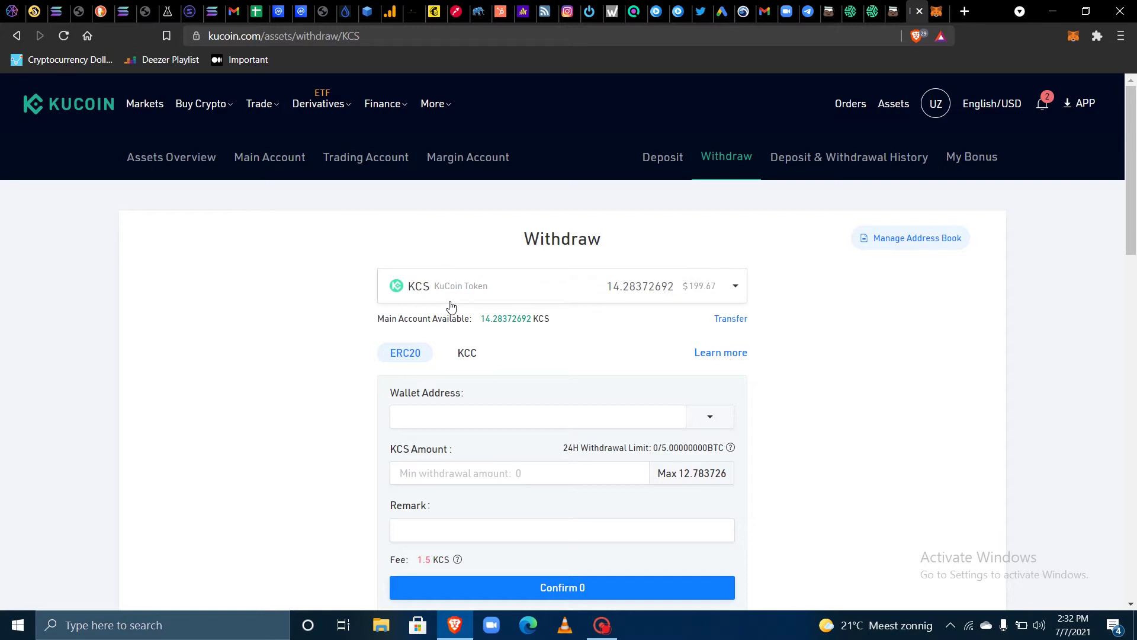
Paste the MetaMask wallet address into the Wallet Address field and check it against MetaMask.
{"action": "left_click", "coordinate": [516, 415]}
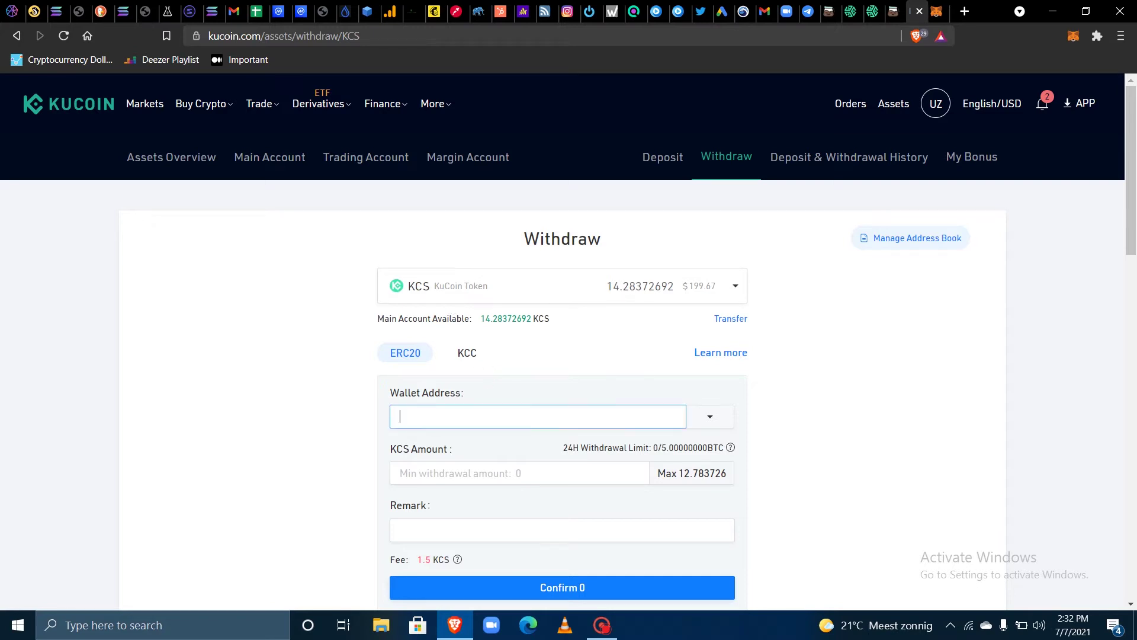
{"action": "right_click", "coordinate": [515, 415]}
{"action": "left_click", "coordinate": [549, 280]}
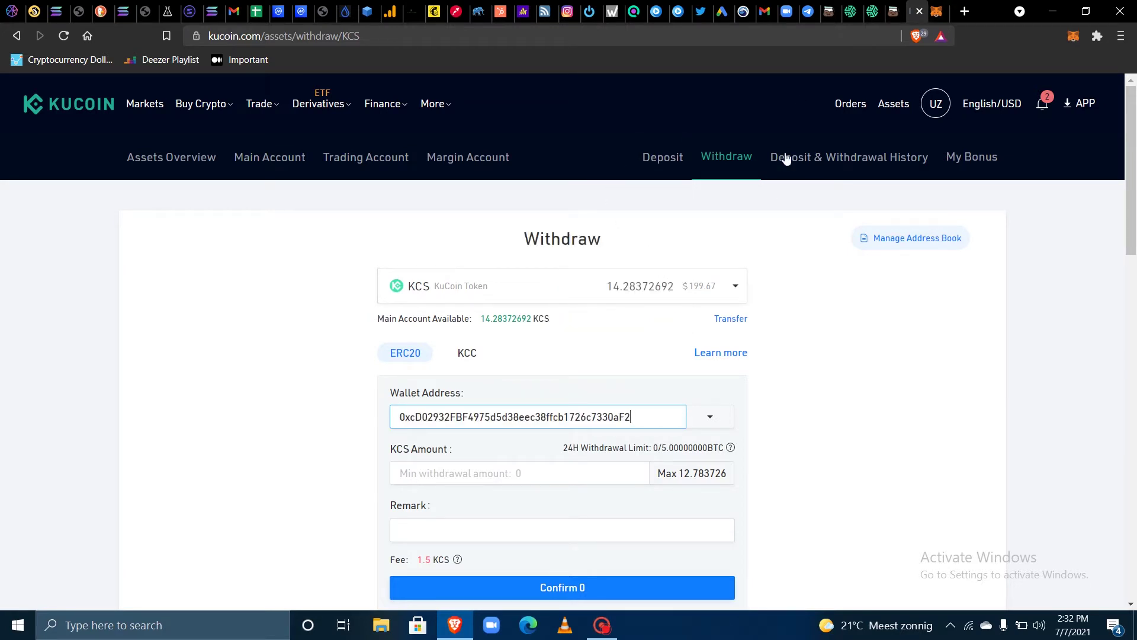
{"action": "left_click", "coordinate": [938, 8]}
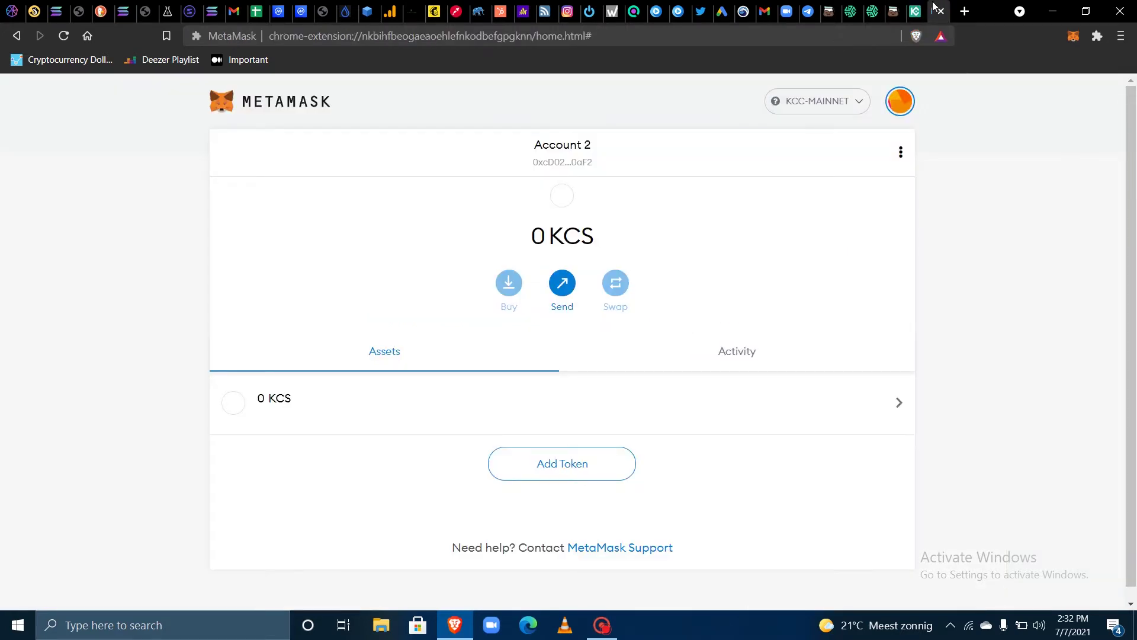
{"action": "left_click", "coordinate": [917, 9]}
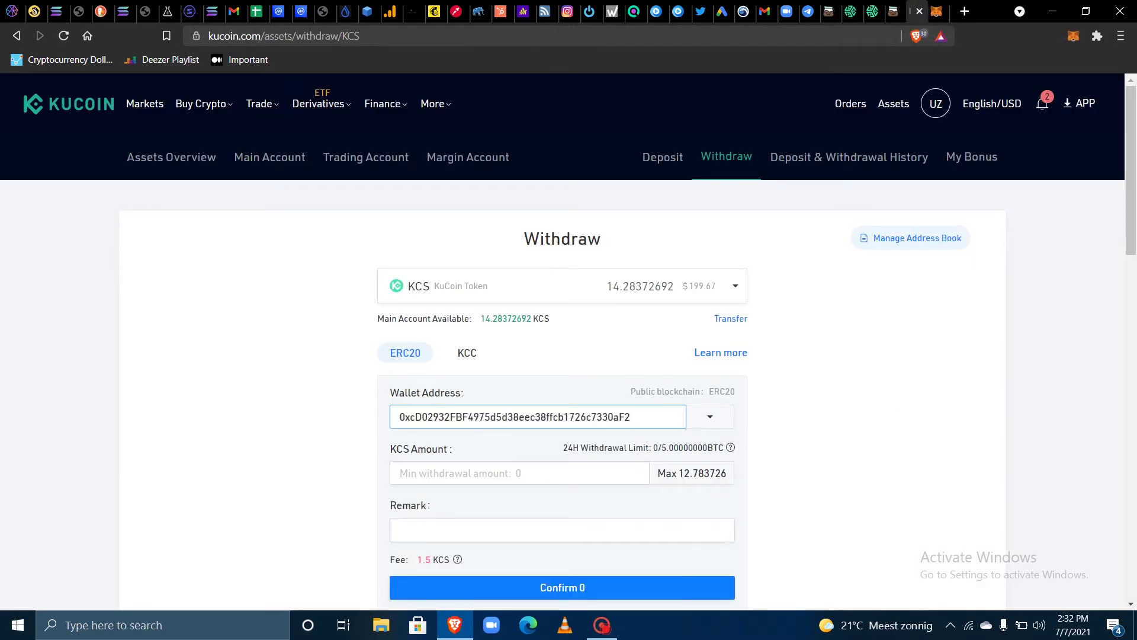
{"action": "scroll", "coordinate": [563, 356], "scroll_direction": "down", "scroll_amount": 2}
{"action": "scroll", "coordinate": [453, 283], "scroll_direction": "up", "scroll_amount": 2}
Select KCC as the withdrawal network and confirm the 0 KCS fee.
{"action": "left_click", "coordinate": [463, 352]}
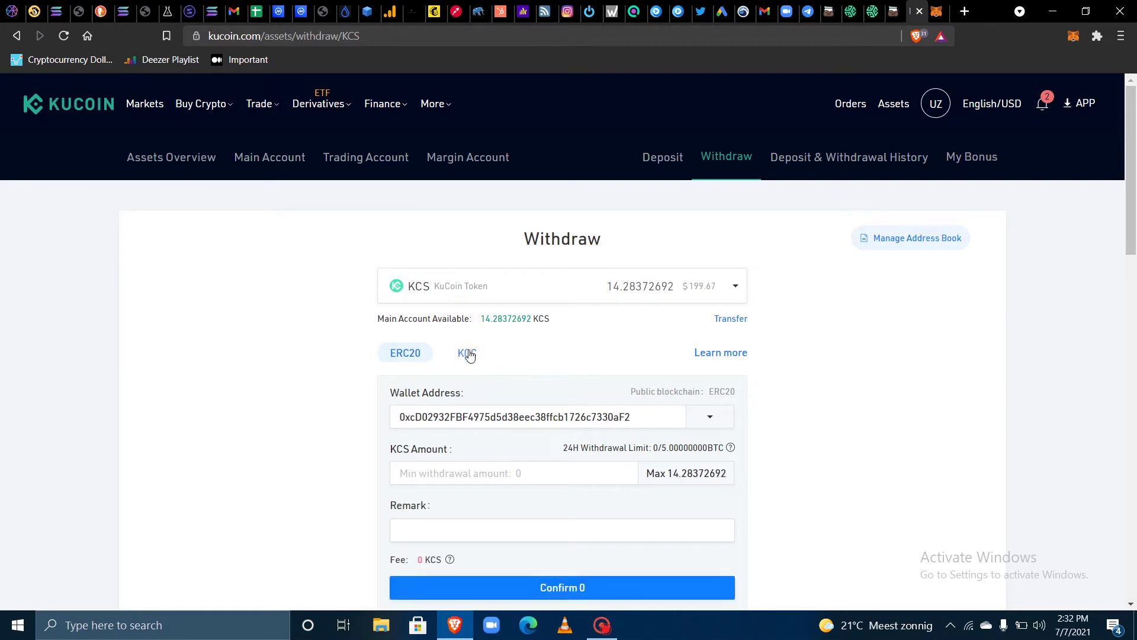
{"action": "left_click", "coordinate": [468, 354]}
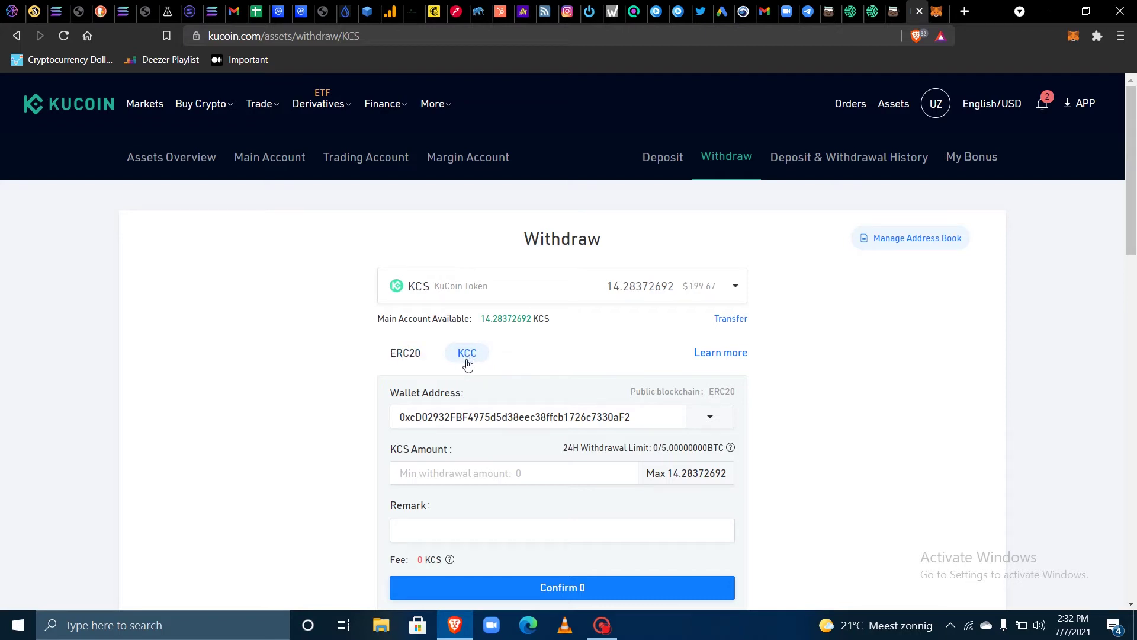
{"action": "scroll", "coordinate": [473, 376], "scroll_direction": "down", "scroll_amount": 2}
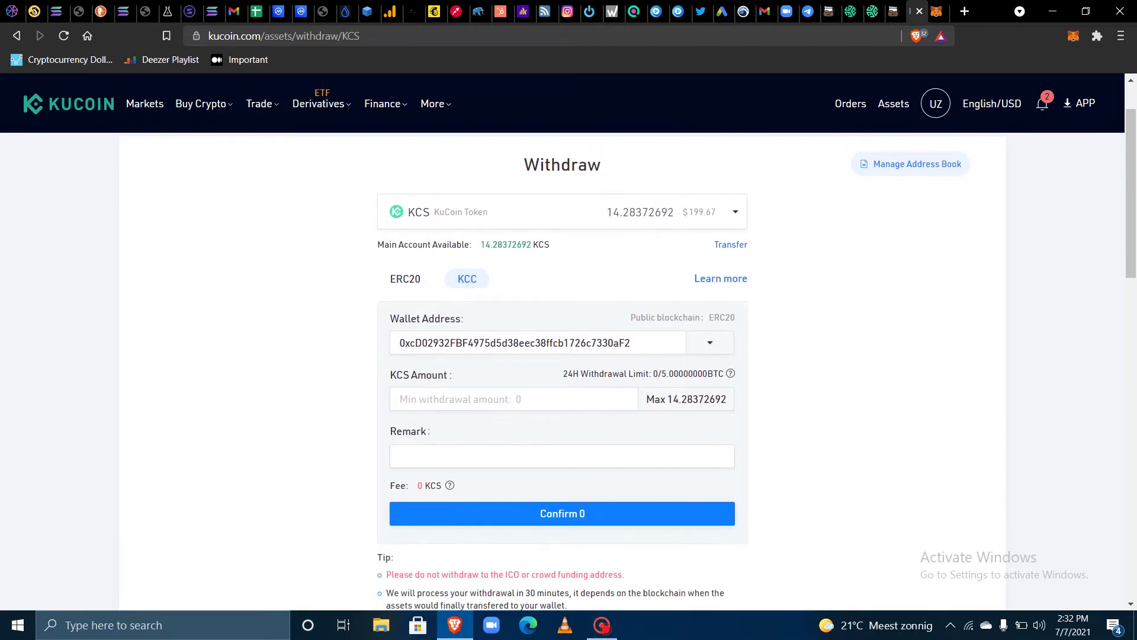
{"action": "scroll", "coordinate": [415, 418], "scroll_direction": "down", "scroll_amount": 1}
{"action": "scroll", "coordinate": [426, 411], "scroll_direction": "up", "scroll_amount": 8, "text": "ctrl"}
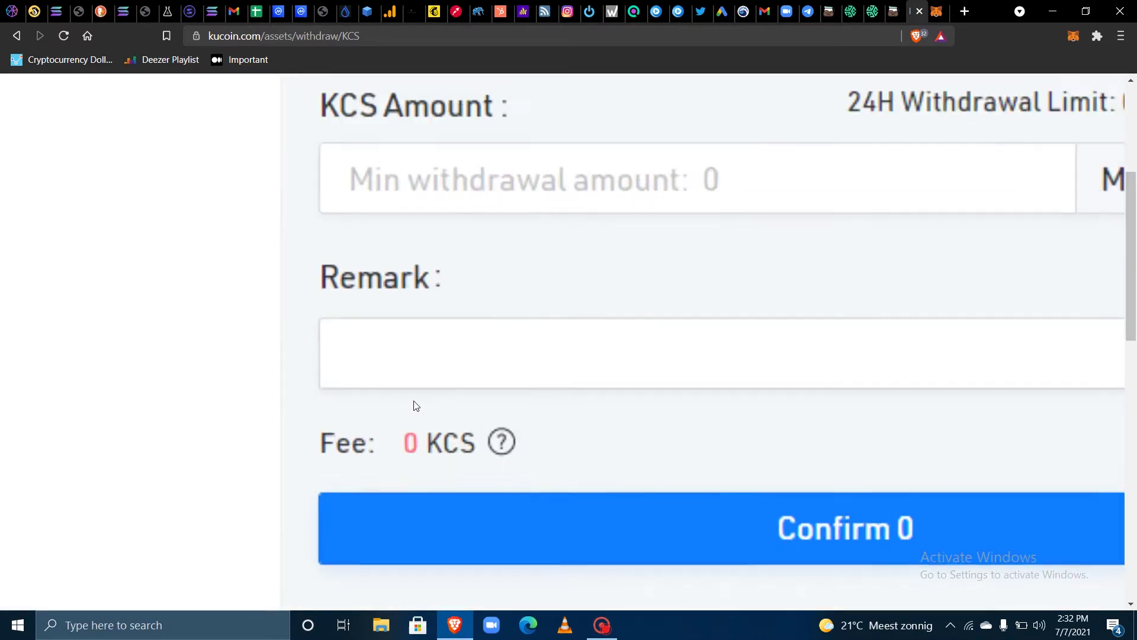
{"action": "double_click", "coordinate": [412, 444]}
{"action": "scroll", "coordinate": [343, 392], "scroll_direction": "down", "scroll_amount": 8, "text": "ctrl"}
{"action": "left_click", "coordinate": [343, 391]}
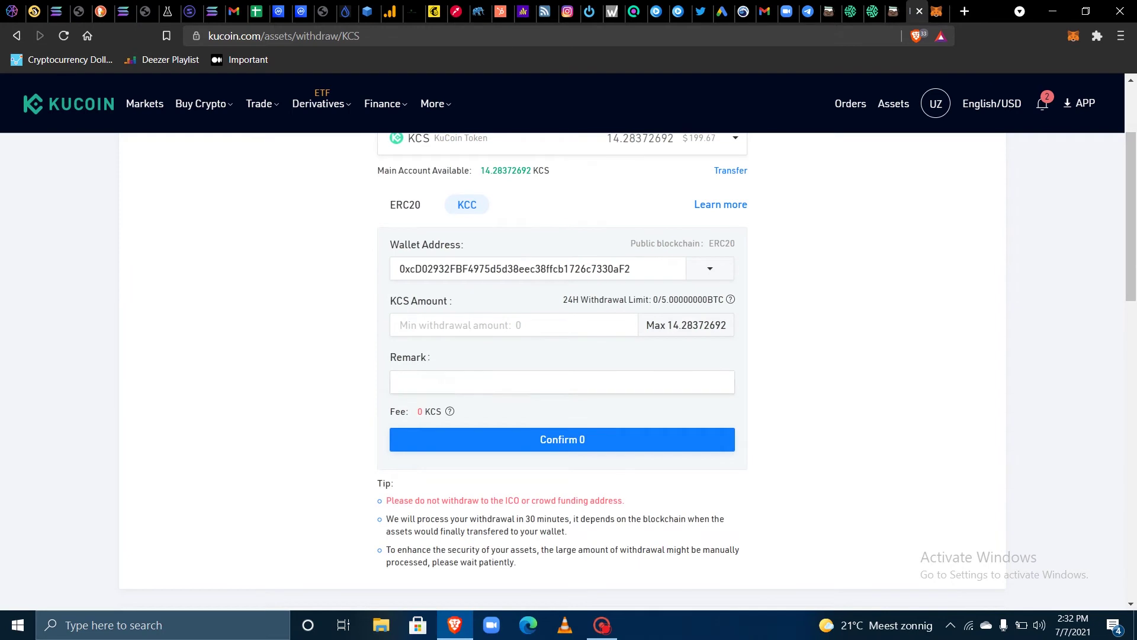
Withdraw the maximum 14.28372692 KCS and approve the withdrawal details.
{"action": "scroll", "coordinate": [356, 379], "scroll_direction": "up", "scroll_amount": 3}
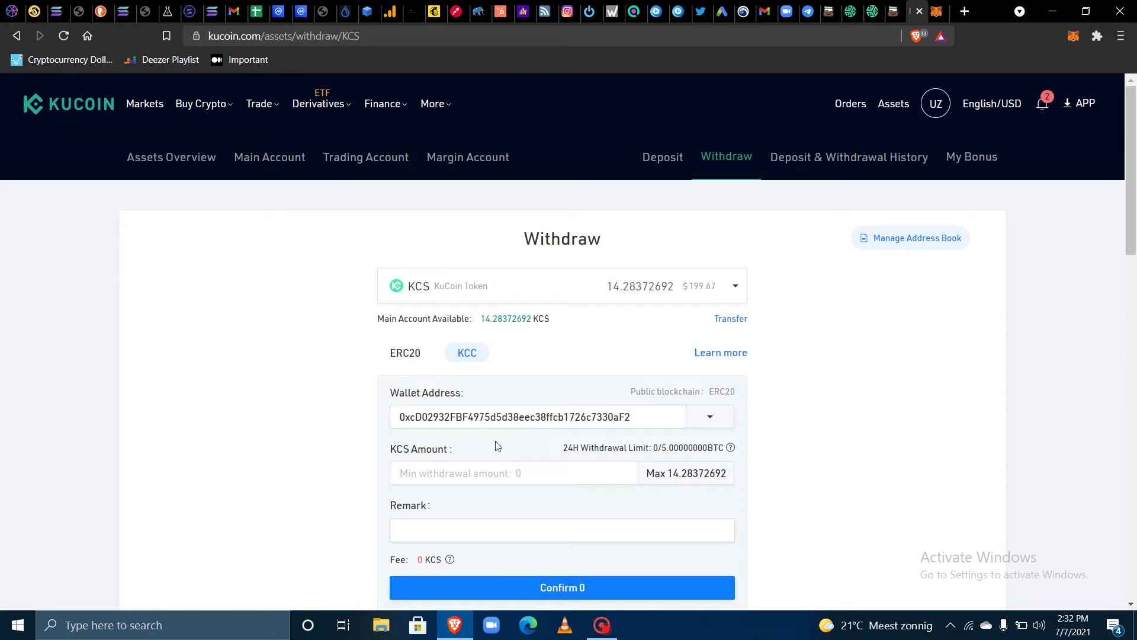
{"action": "left_click", "coordinate": [657, 469]}
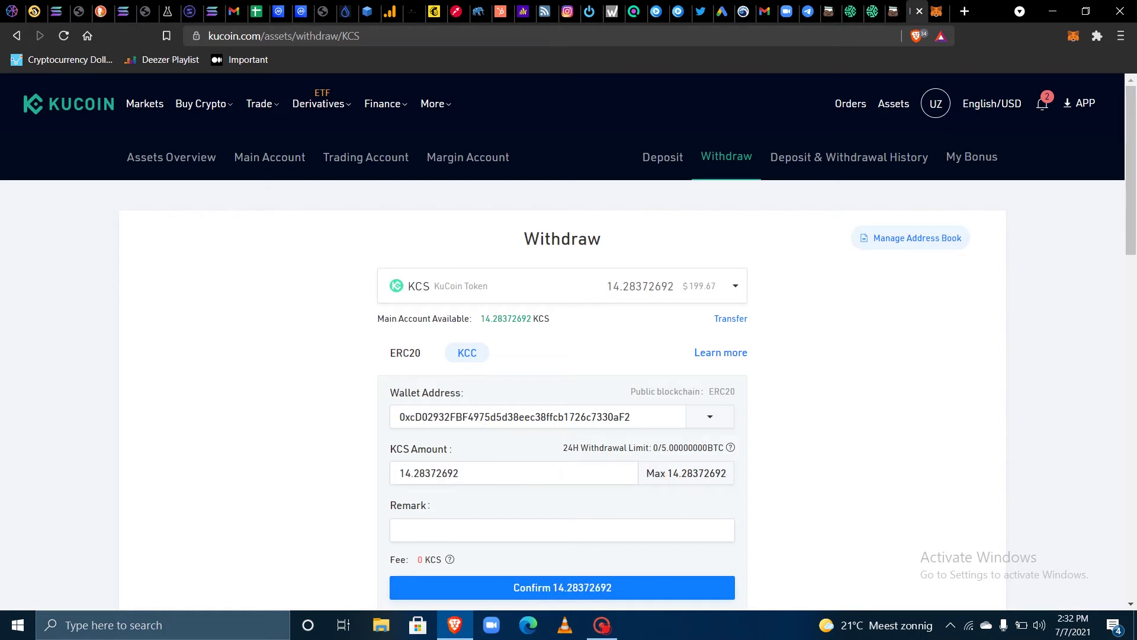
{"action": "scroll", "coordinate": [459, 533], "scroll_direction": "down", "scroll_amount": 1}
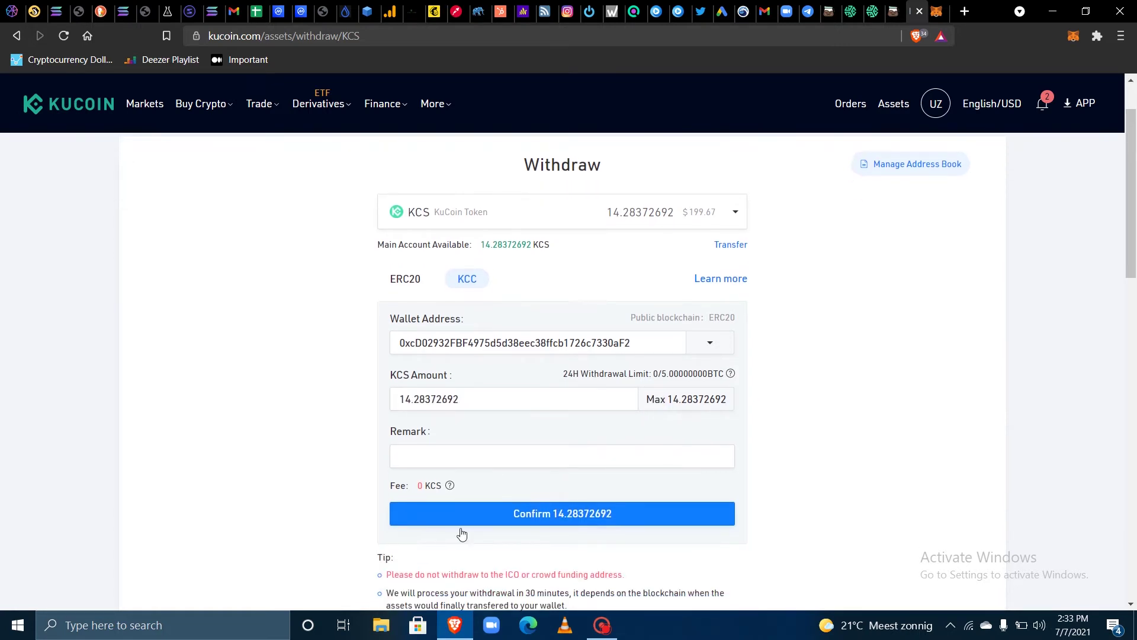
{"action": "left_click", "coordinate": [558, 514]}
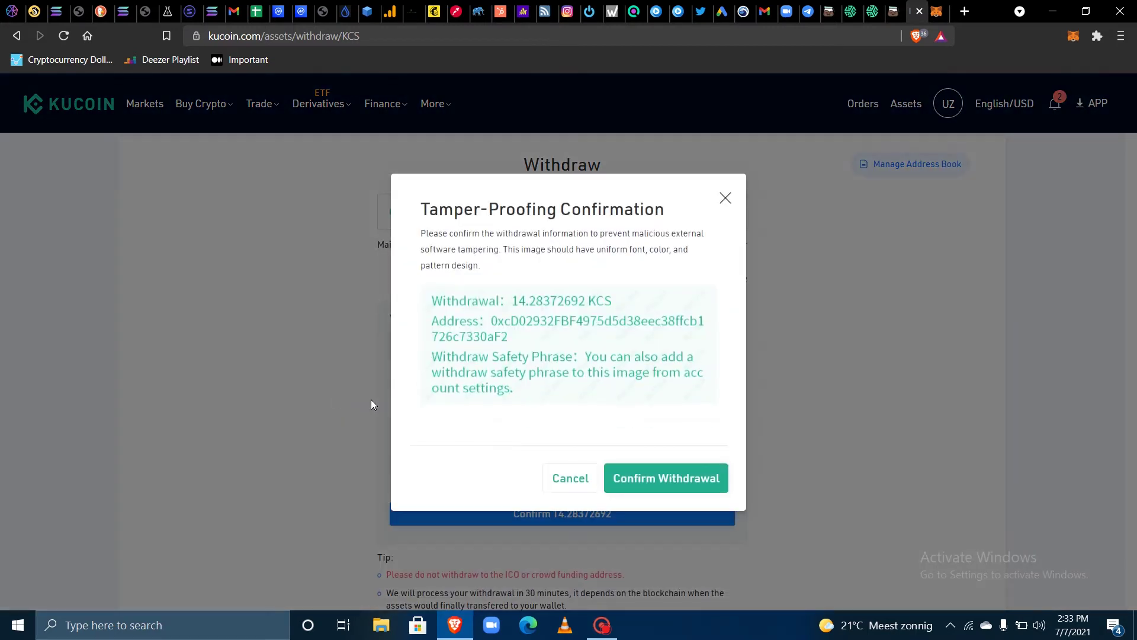
{"action": "left_click", "coordinate": [675, 482]}
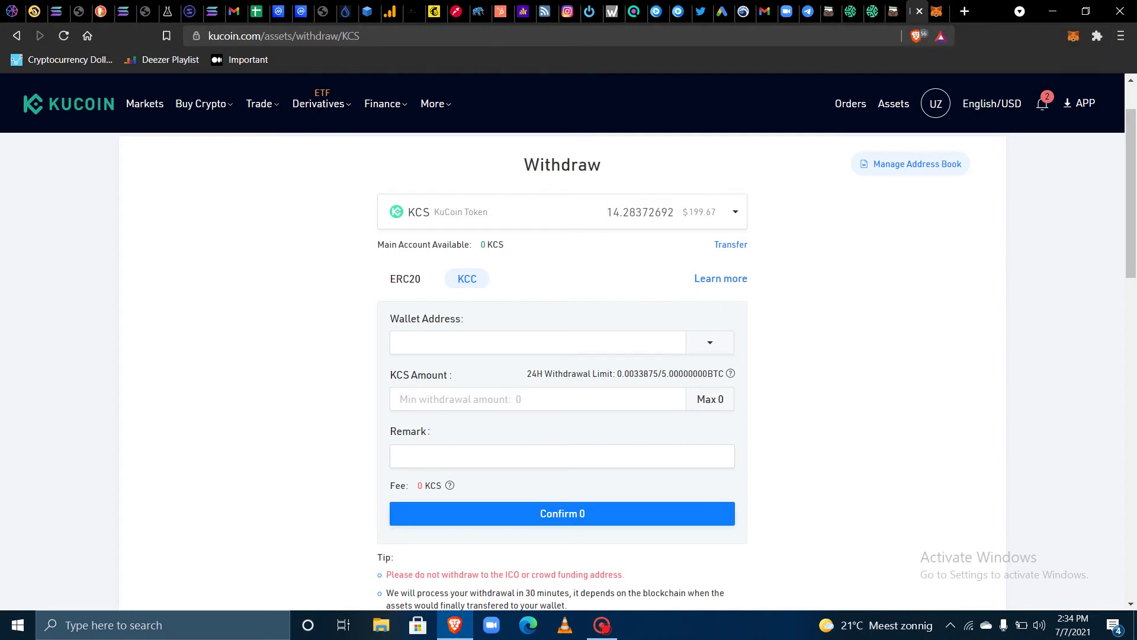
In MetaMask, check the network list, then switch the wallet to Ethereum Mainnet.
{"action": "left_click", "coordinate": [937, 11]}
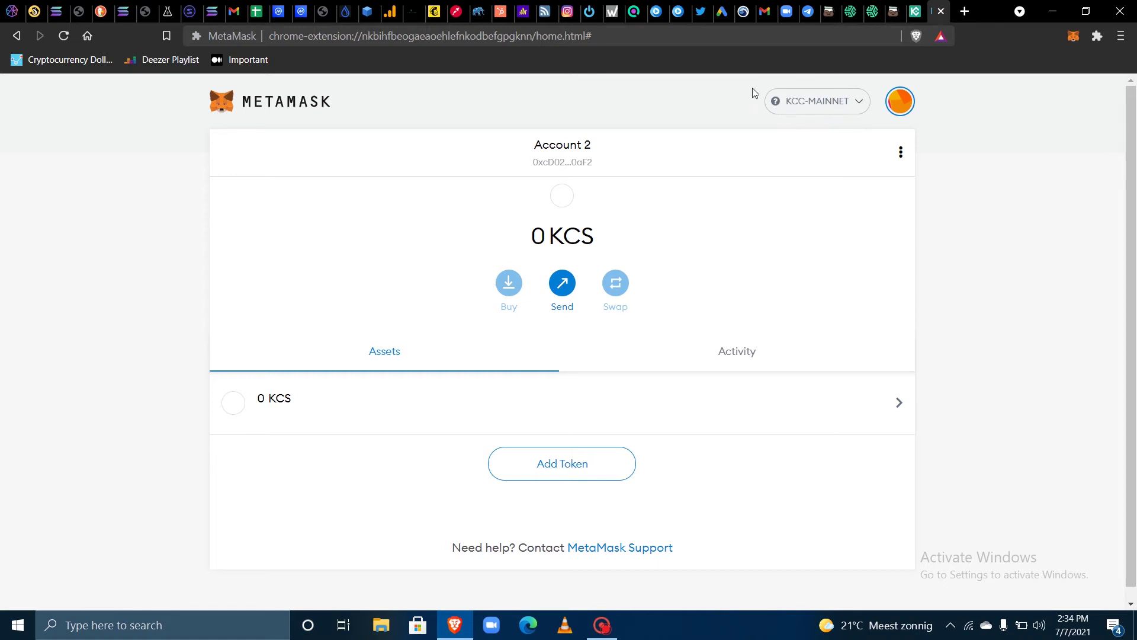
{"action": "left_click", "coordinate": [817, 103]}
{"action": "left_click", "coordinate": [751, 377]}
{"action": "left_click", "coordinate": [797, 103]}
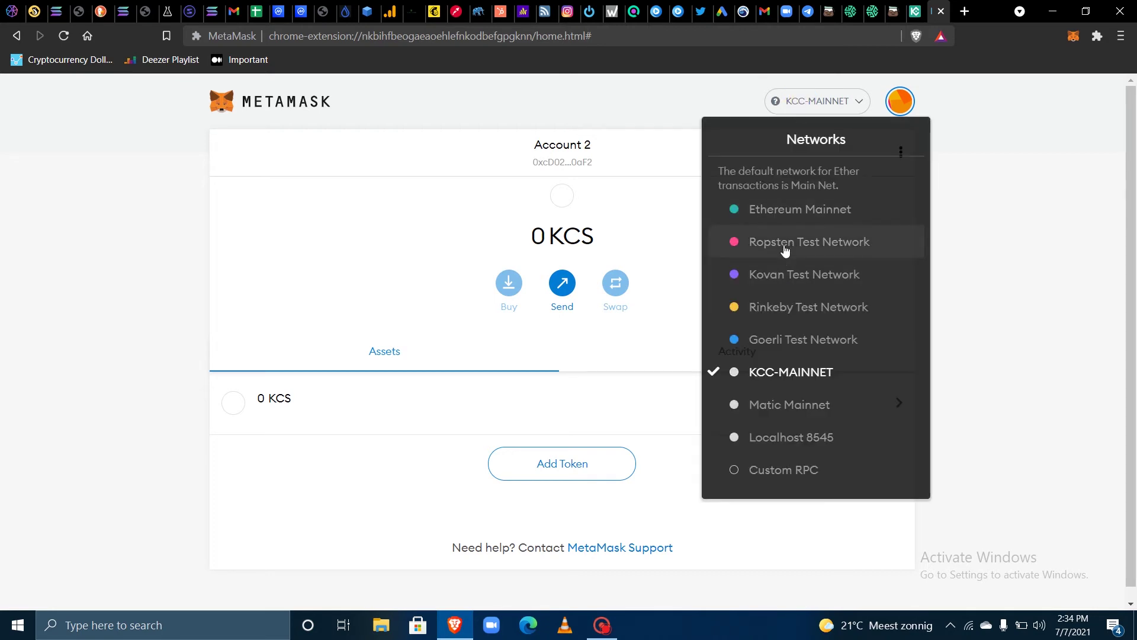
{"action": "left_click", "coordinate": [782, 211]}
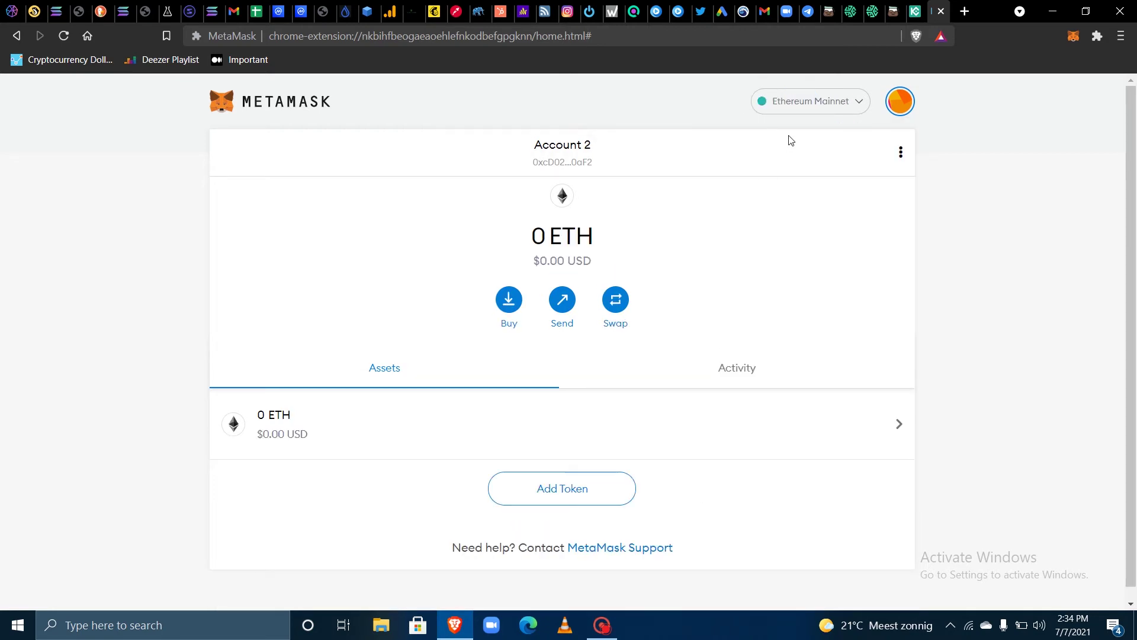
Try Matic Mainnet, then put the wallet back on KCC-MAINNET showing 0 KCS.
{"action": "left_click", "coordinate": [806, 109]}
{"action": "left_click", "coordinate": [780, 408]}
{"action": "left_click", "coordinate": [814, 104]}
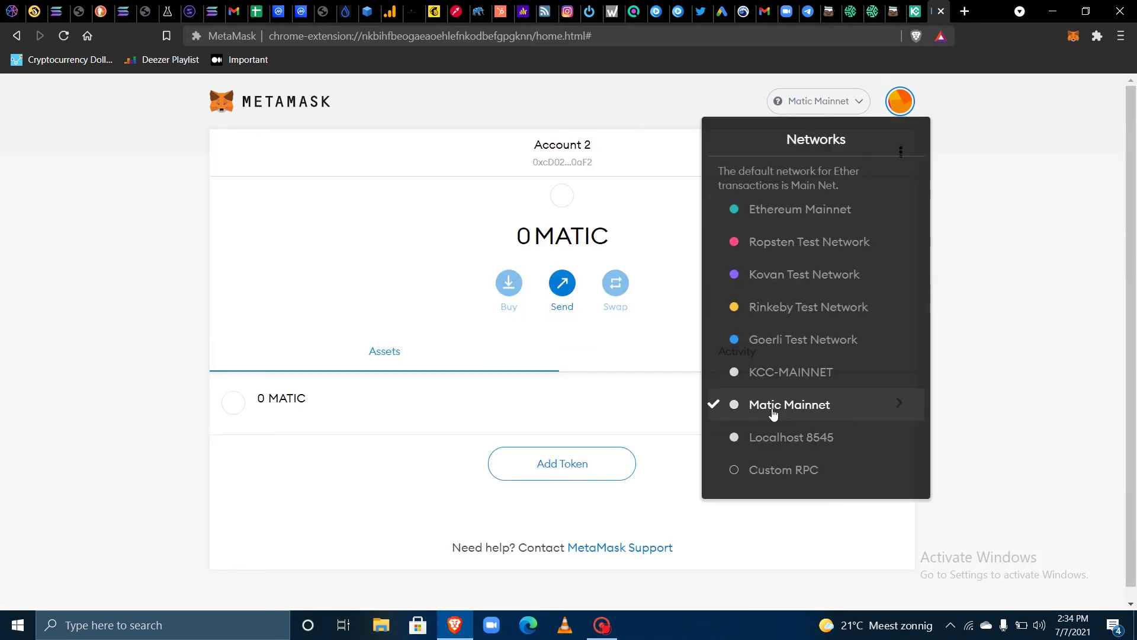
{"action": "left_click", "coordinate": [781, 373]}
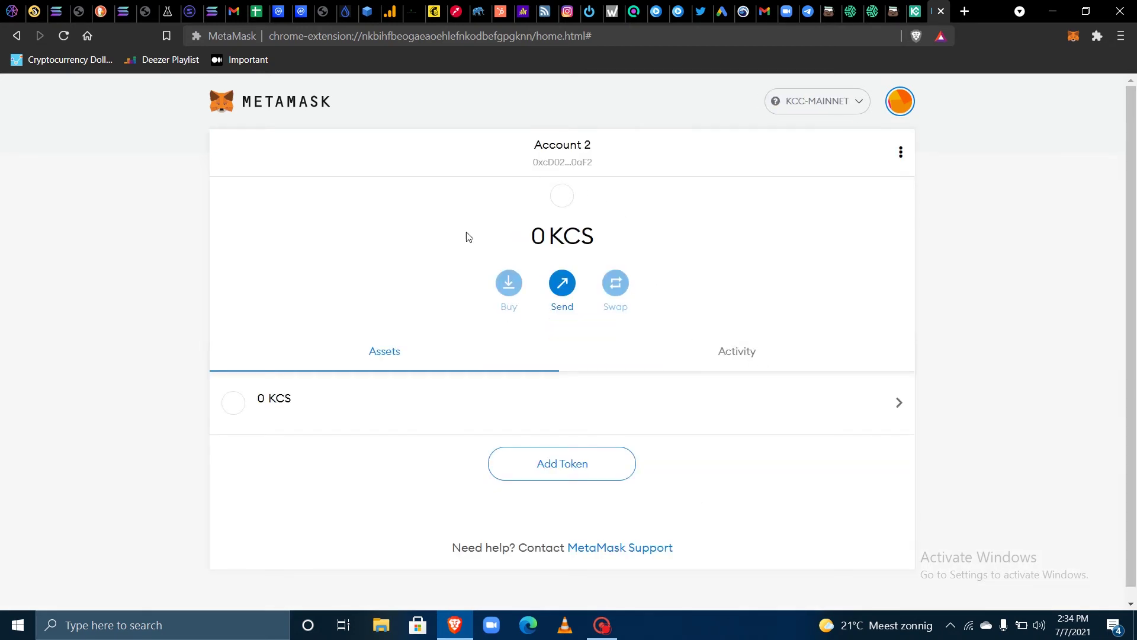
On KuCoin's KCS withdrawal page, view the ERC20 network's 1.5 KCS fee.
{"action": "left_click", "coordinate": [915, 11]}
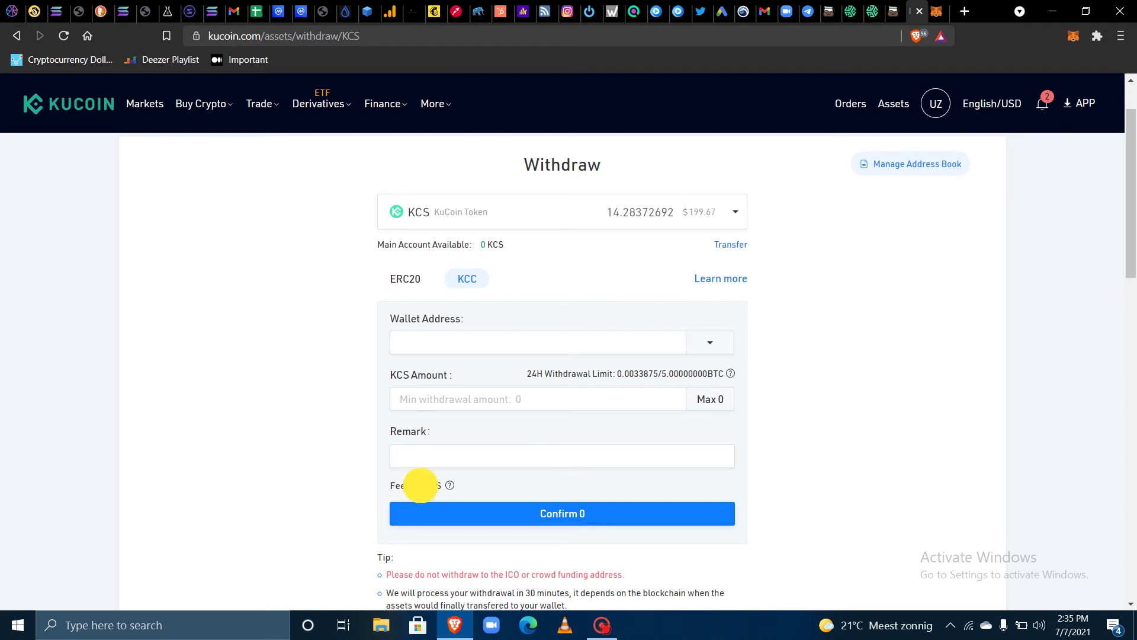
{"action": "left_click", "coordinate": [357, 484]}
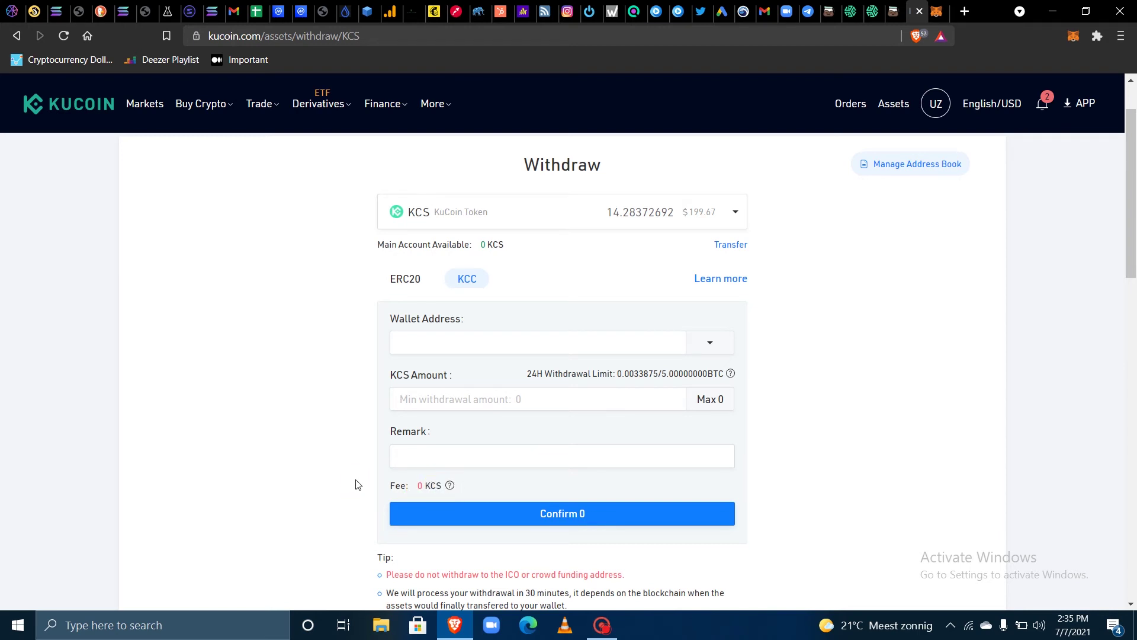
{"action": "left_click", "coordinate": [412, 278]}
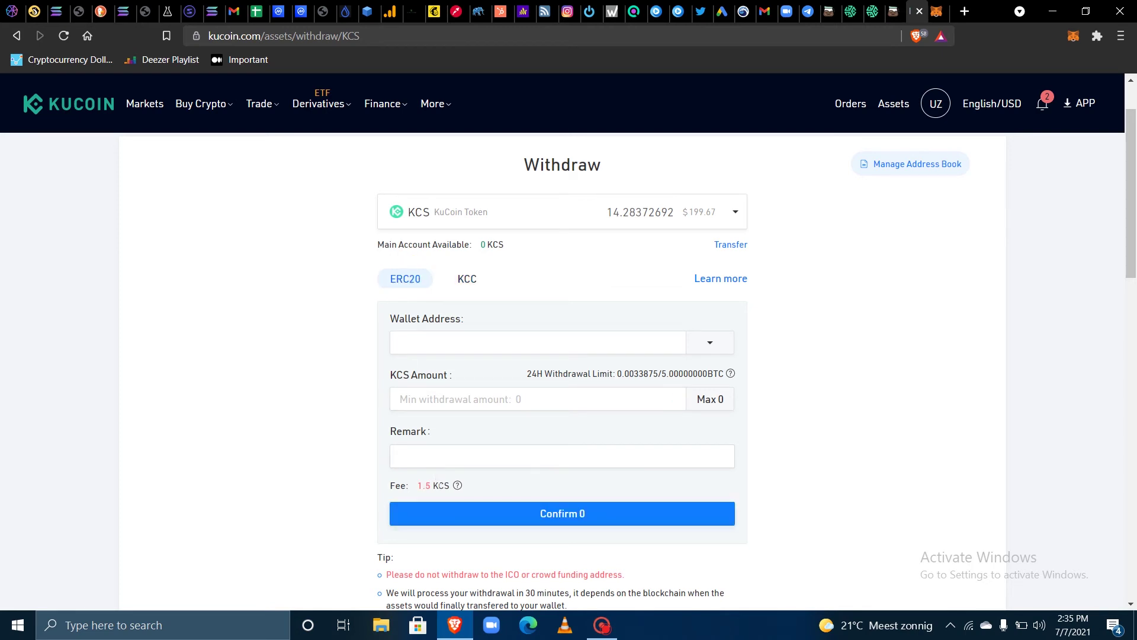
{"action": "scroll", "coordinate": [438, 483], "scroll_direction": "up", "scroll_amount": 5}
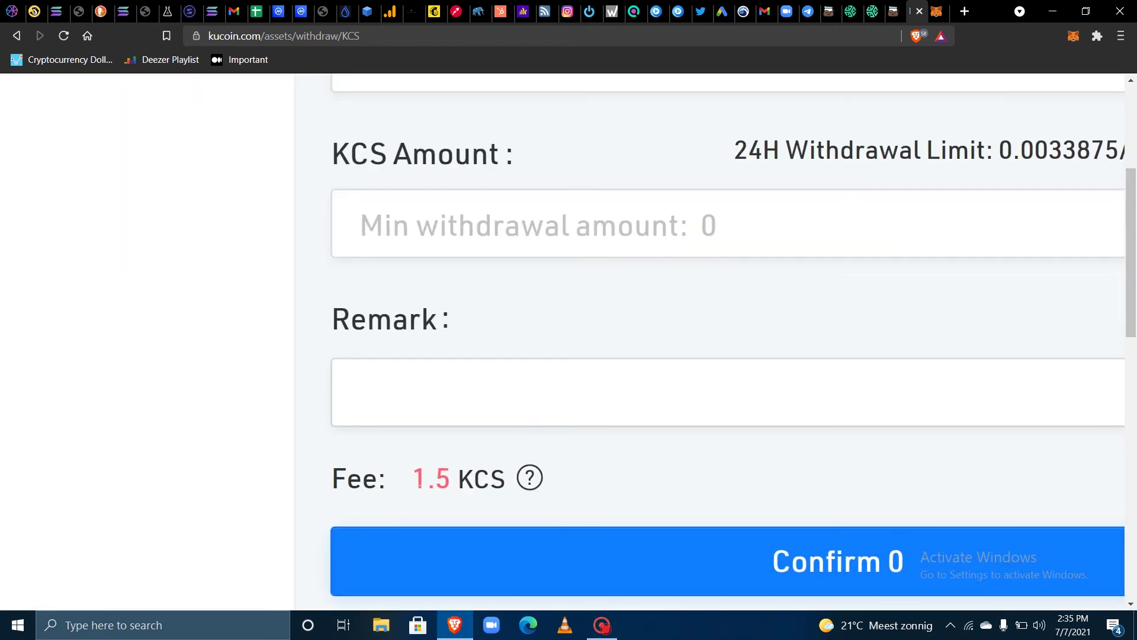
{"action": "scroll", "coordinate": [434, 379], "scroll_direction": "down", "scroll_amount": 5}
Reselect the 0-fee KCC network, then confirm MetaMask shows 14.2837 KCS.
{"action": "left_click", "coordinate": [466, 279]}
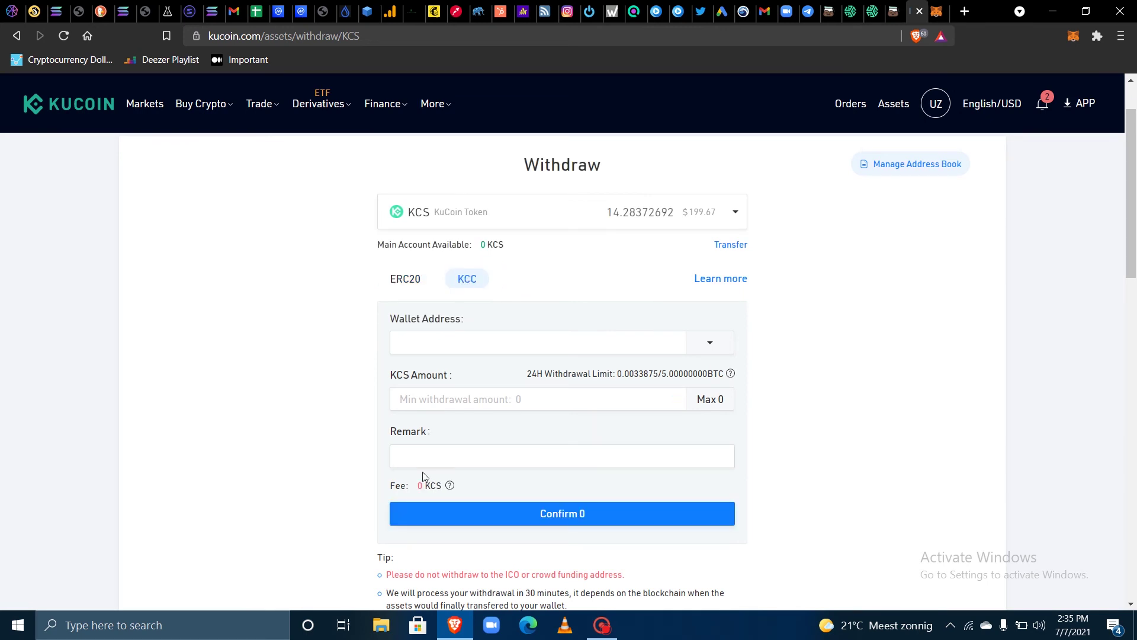
{"action": "scroll", "coordinate": [416, 487], "scroll_direction": "up", "scroll_amount": 5}
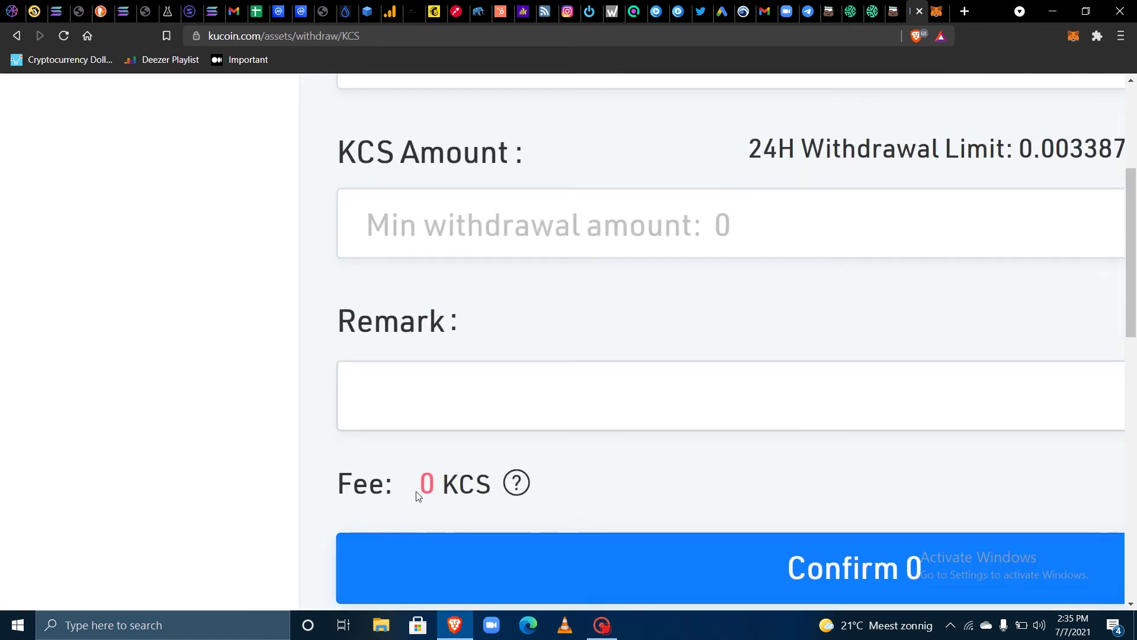
{"action": "scroll", "coordinate": [412, 491], "scroll_direction": "down", "scroll_amount": 5}
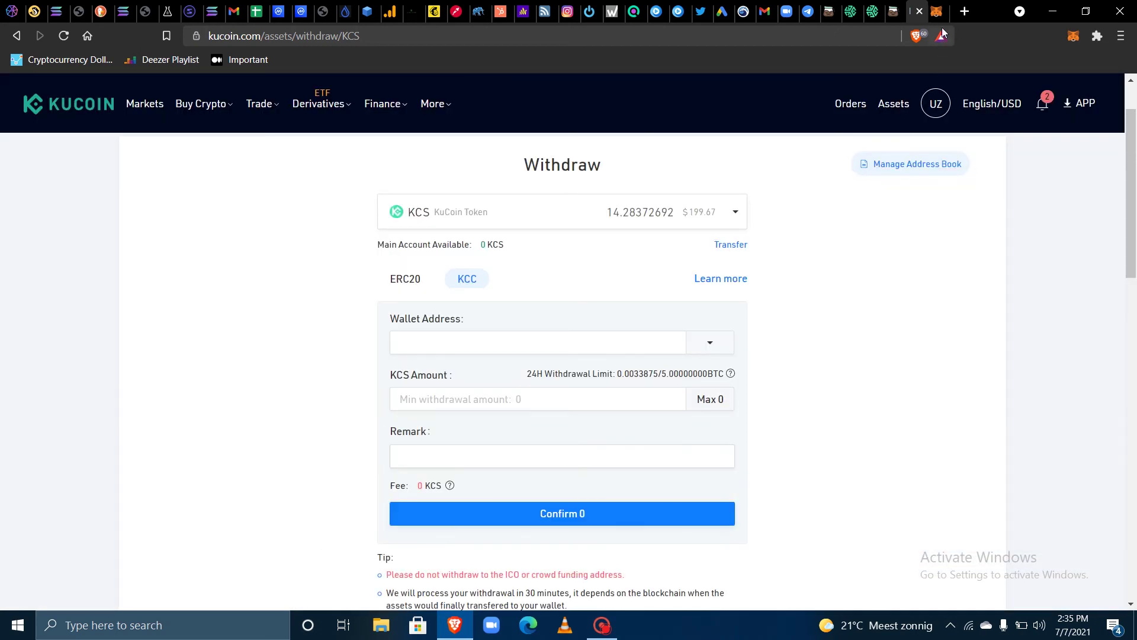
{"action": "left_click", "coordinate": [937, 12]}
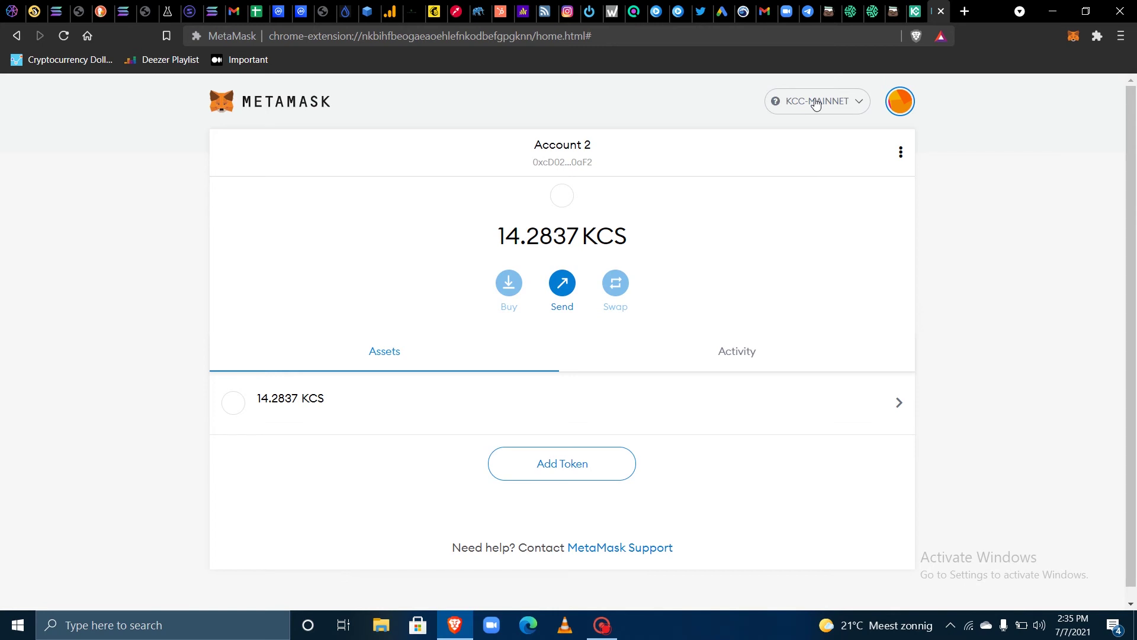
{"action": "left_click", "coordinate": [792, 103]}
{"action": "left_click", "coordinate": [776, 199]}
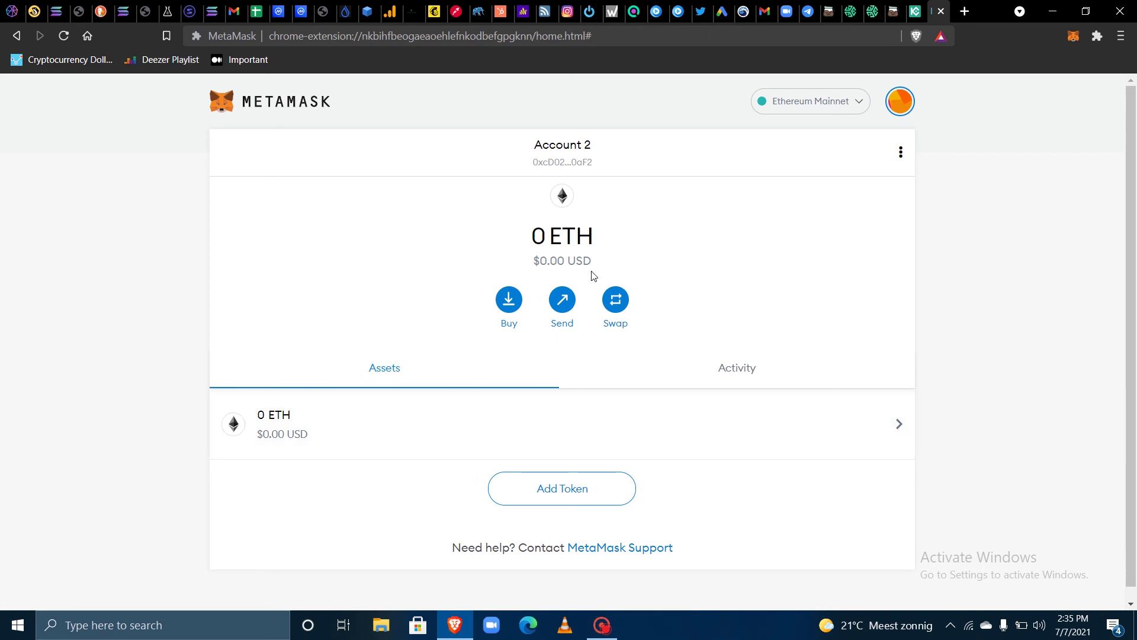
{"action": "left_click", "coordinate": [820, 103]}
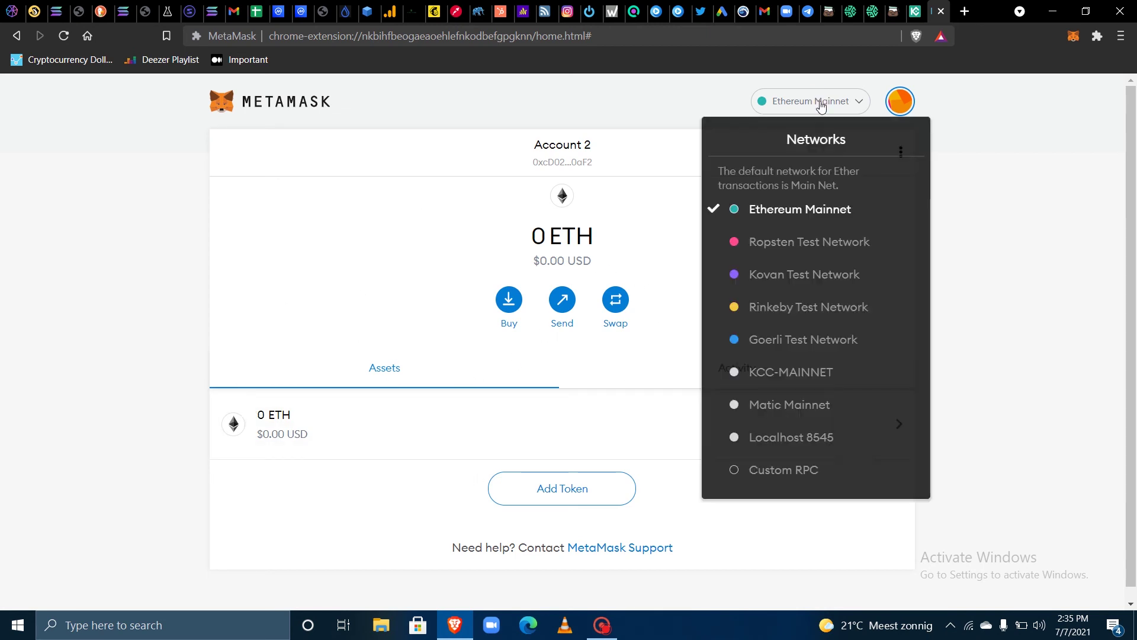
{"action": "left_click", "coordinate": [770, 404]}
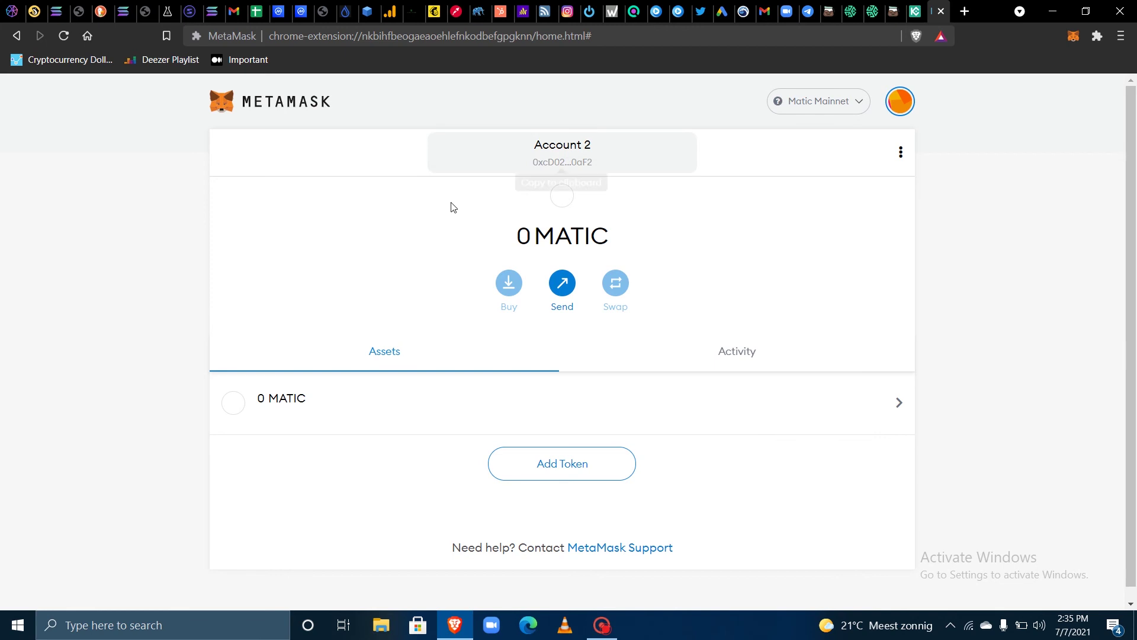
{"action": "left_click", "coordinate": [845, 107]}
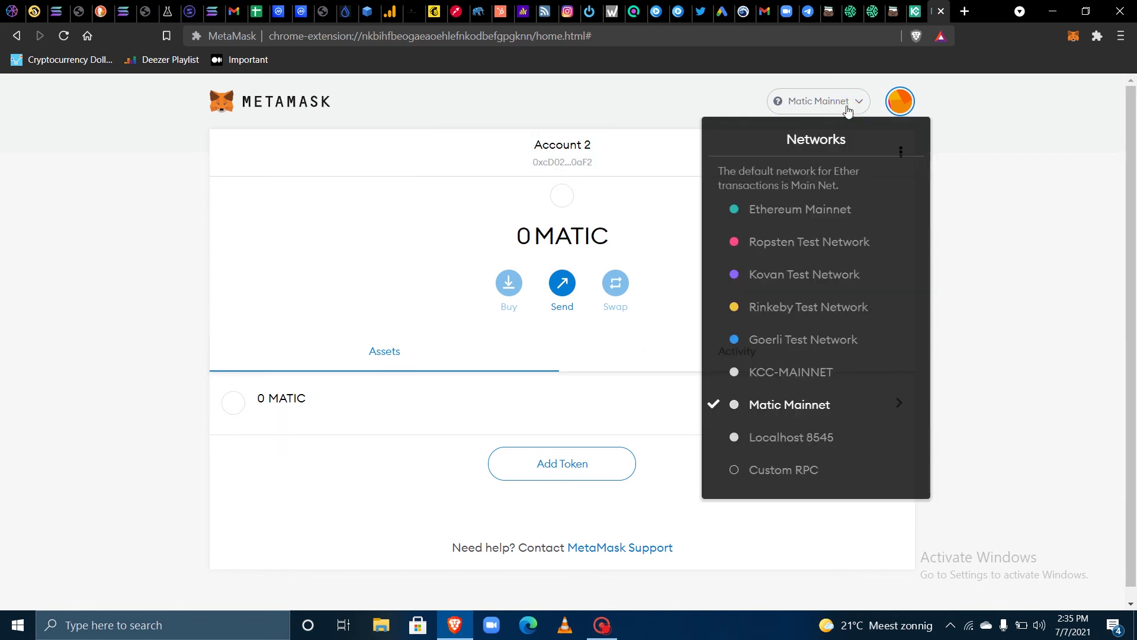
{"action": "left_click", "coordinate": [787, 385]}
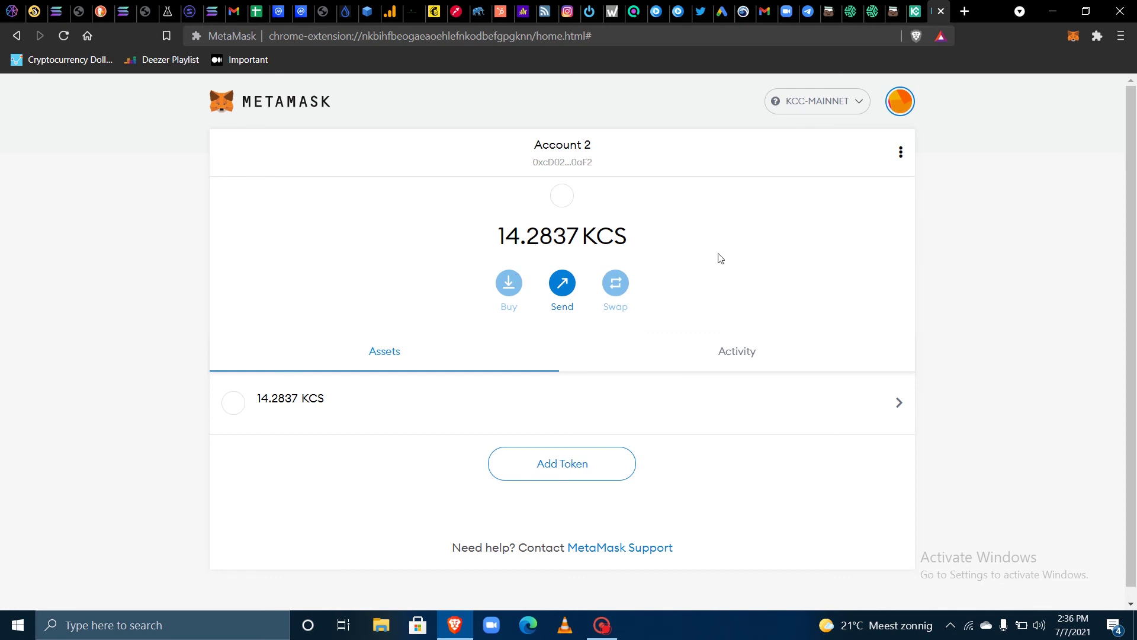
{"action": "left_click", "coordinate": [916, 11]}
{"action": "left_click", "coordinate": [932, 11]}
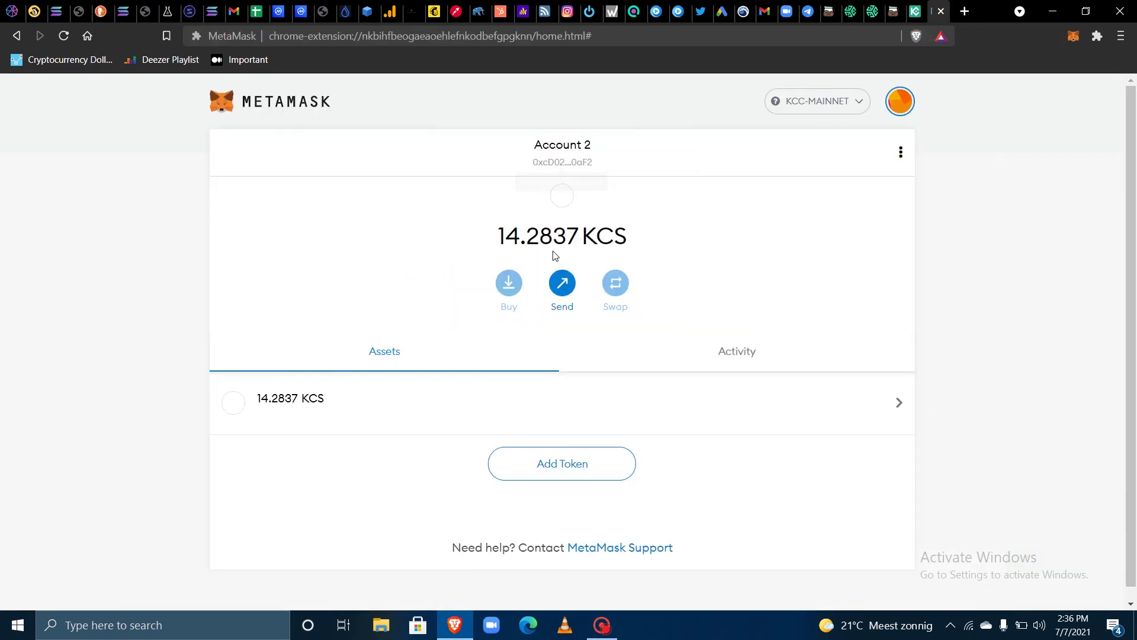